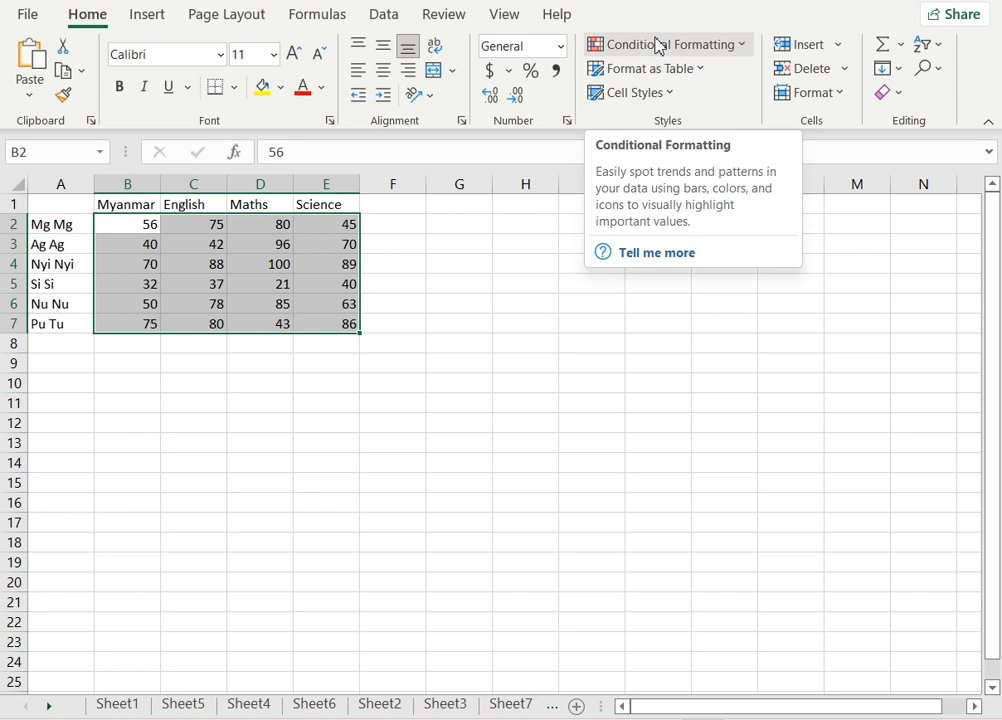
Select the score range B2:E7 and apply red solid-fill data bars to it.
left_click(139, 225)
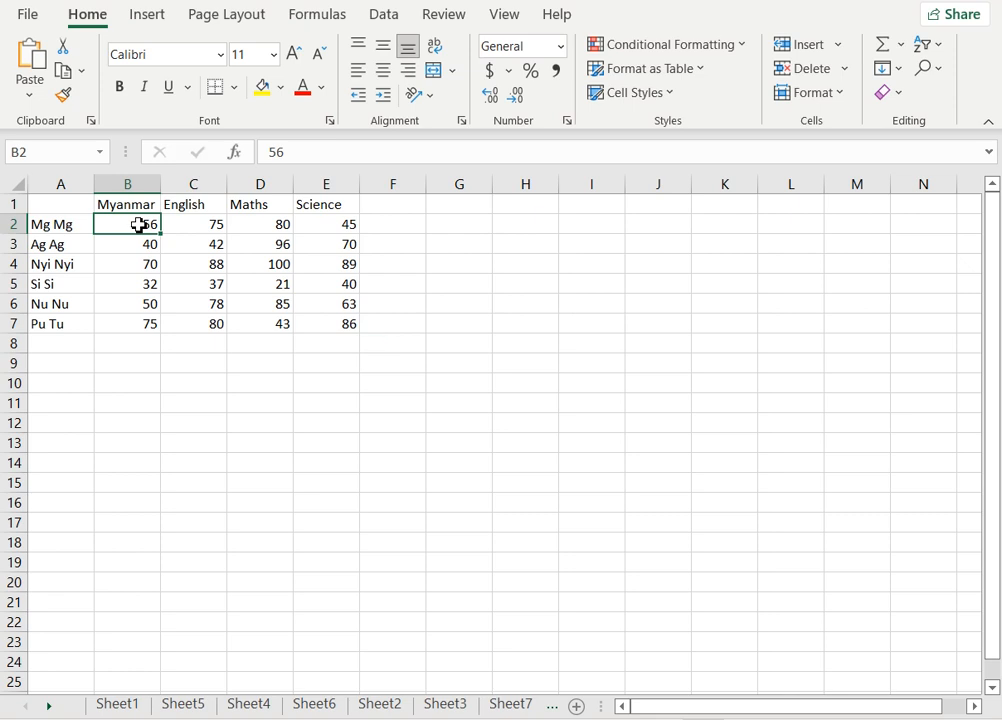
left_click_drag(139, 225, 321, 321)
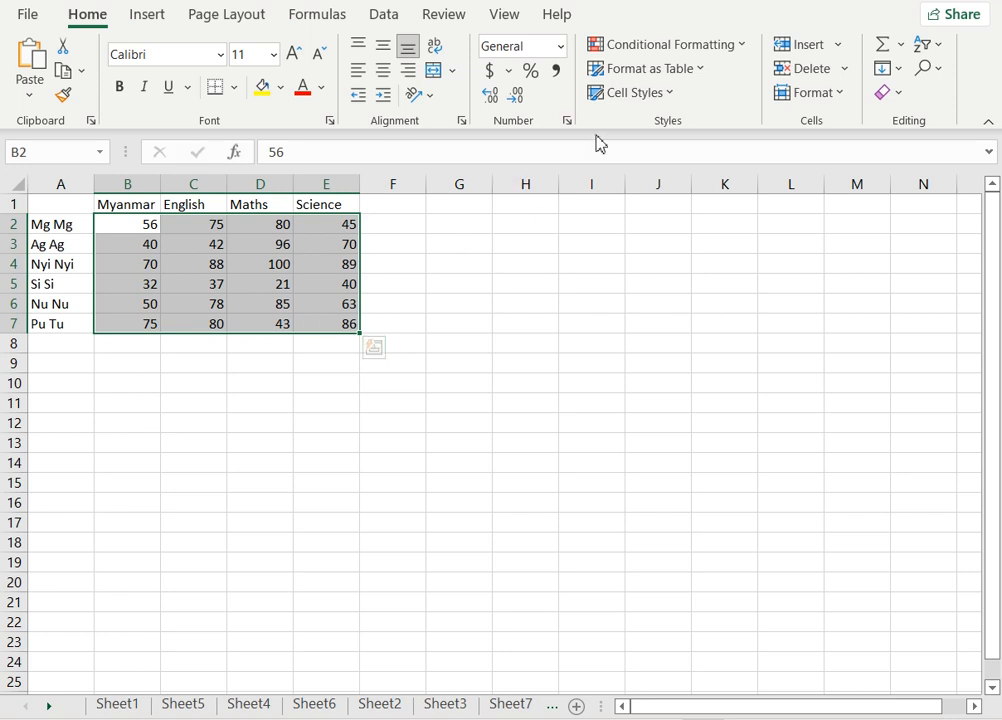
left_click(648, 46)
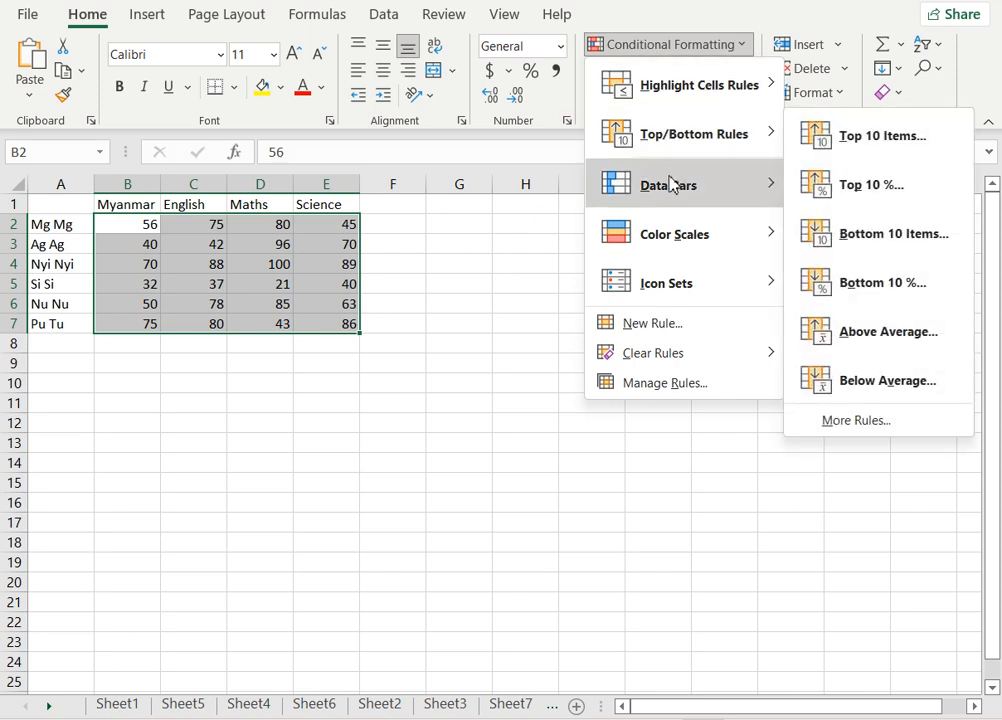
mouse_move(670, 185)
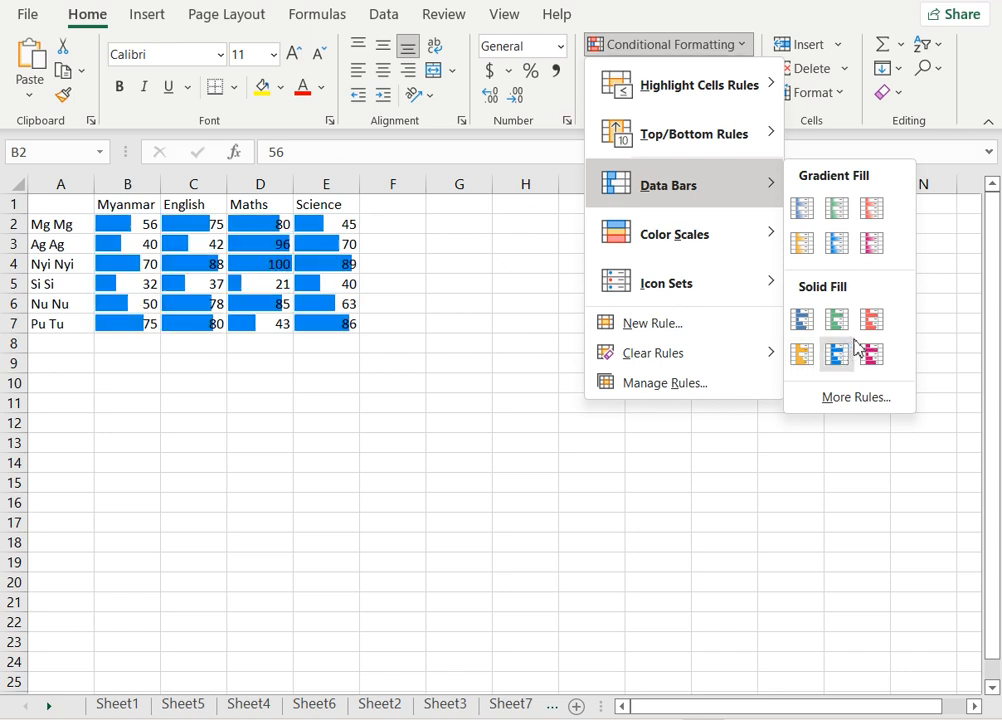
left_click(872, 322)
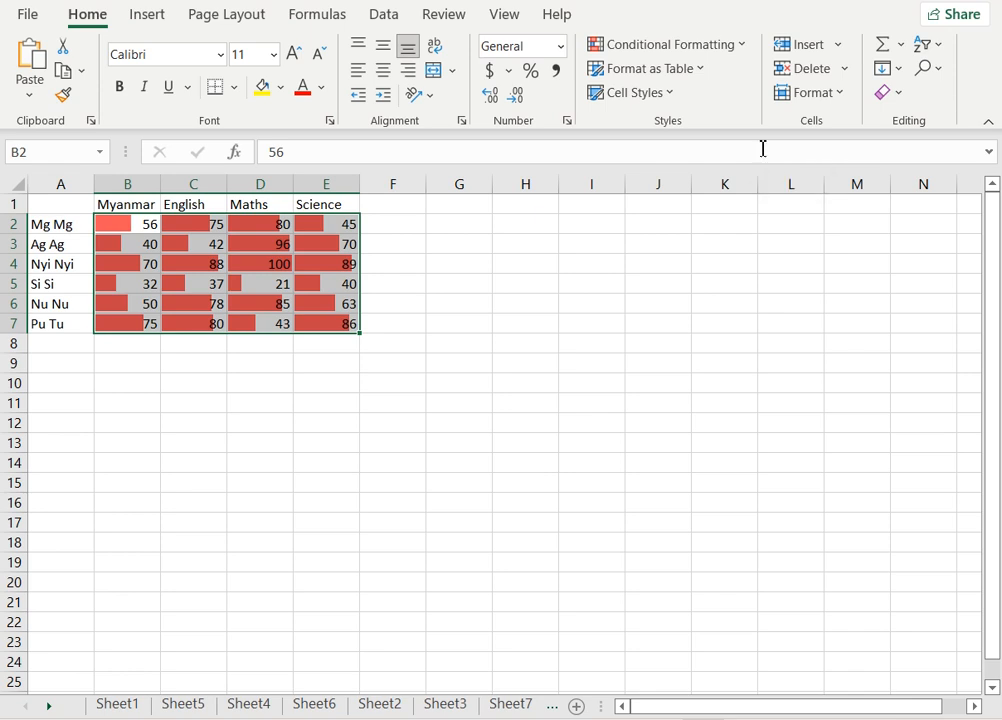
Clear the conditional formatting rules from the entire sheet.
left_click(656, 50)
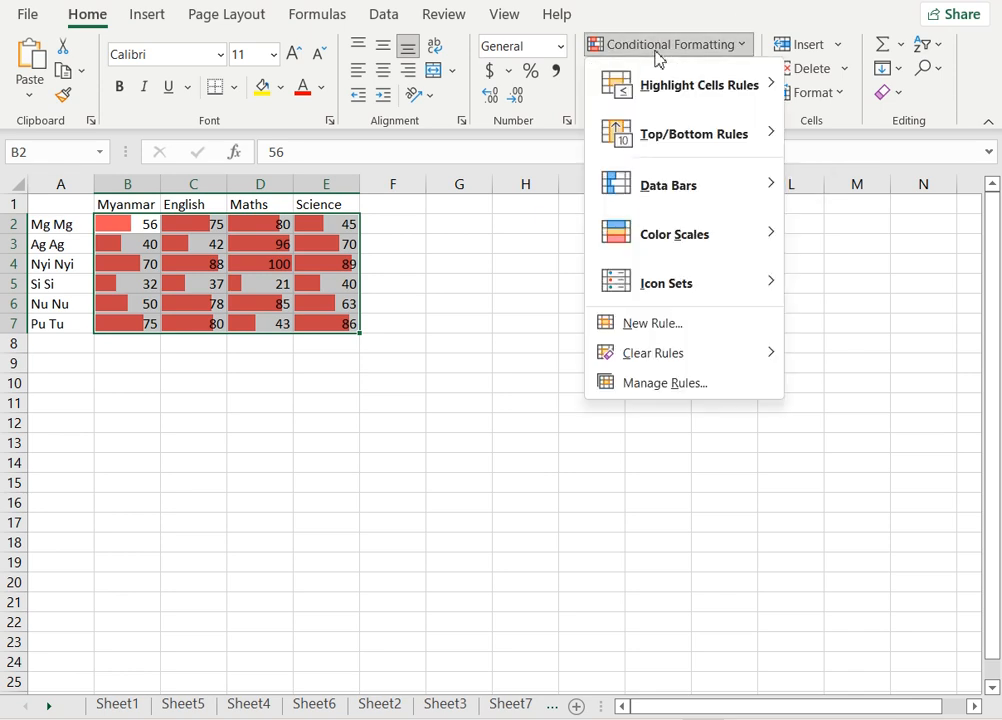
mouse_move(667, 370)
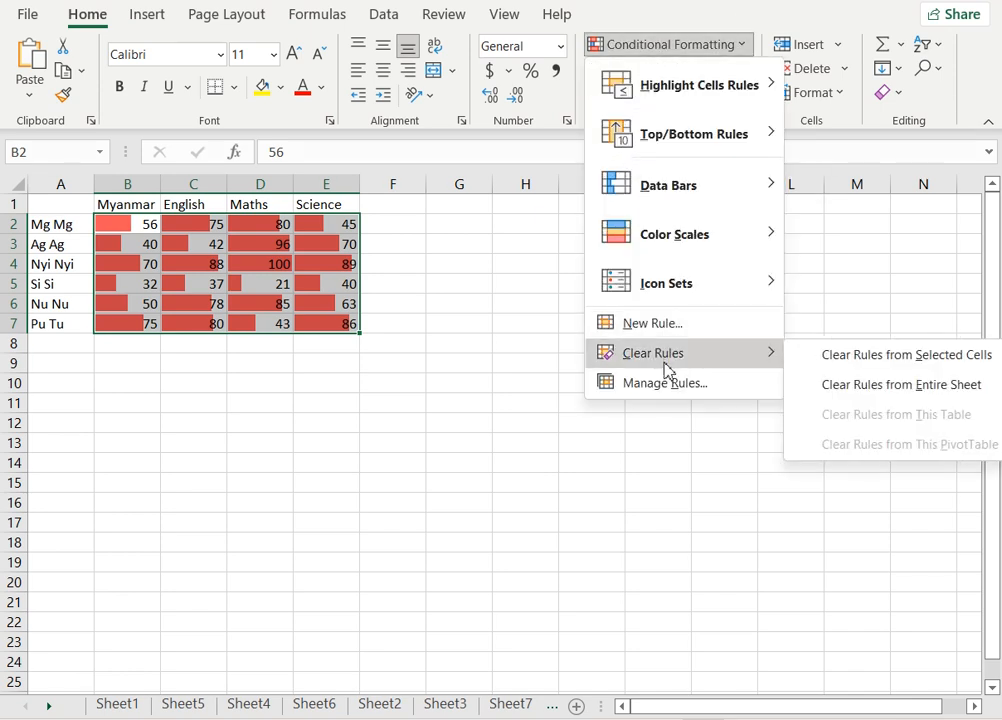
left_click(894, 394)
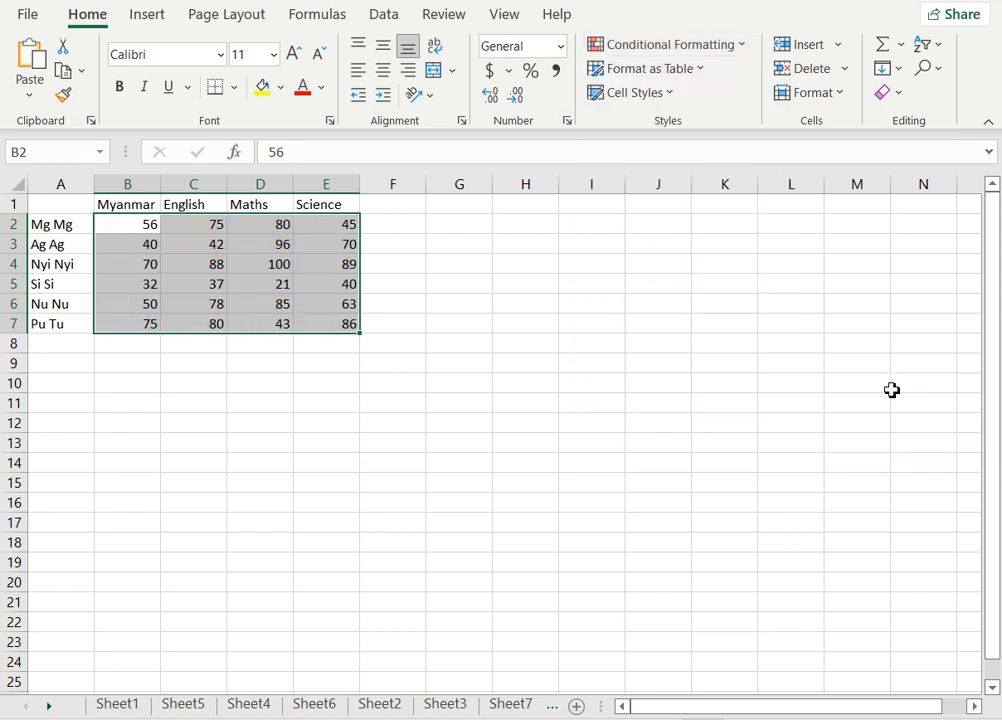
Apply a red-yellow-green color scale to the selected scores.
left_click(668, 44)
mouse_move(692, 227)
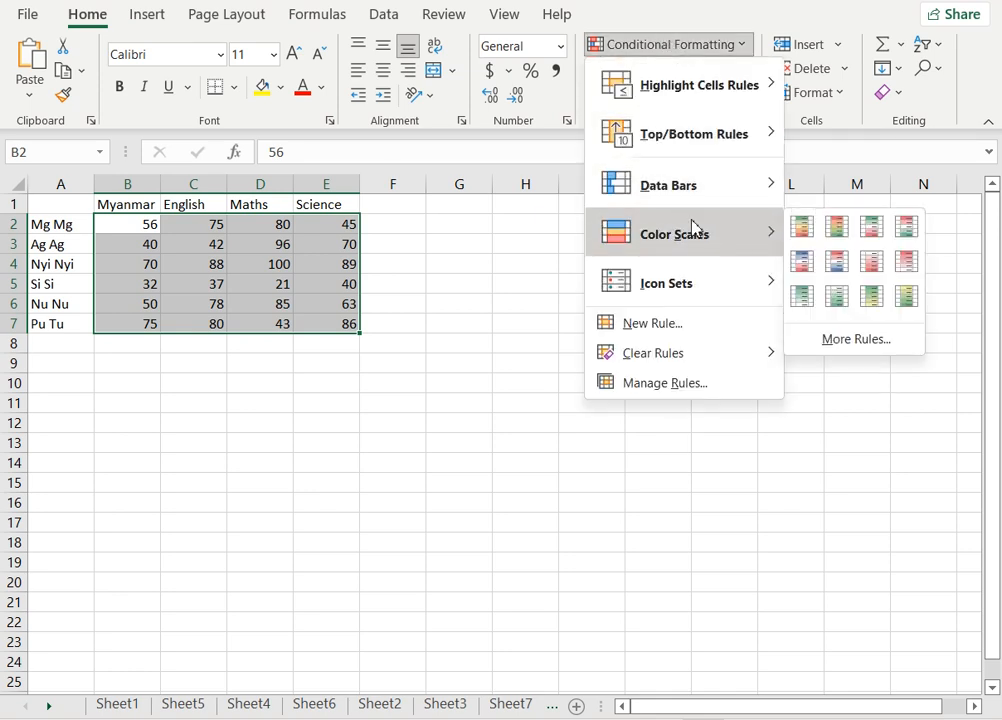
left_click(839, 230)
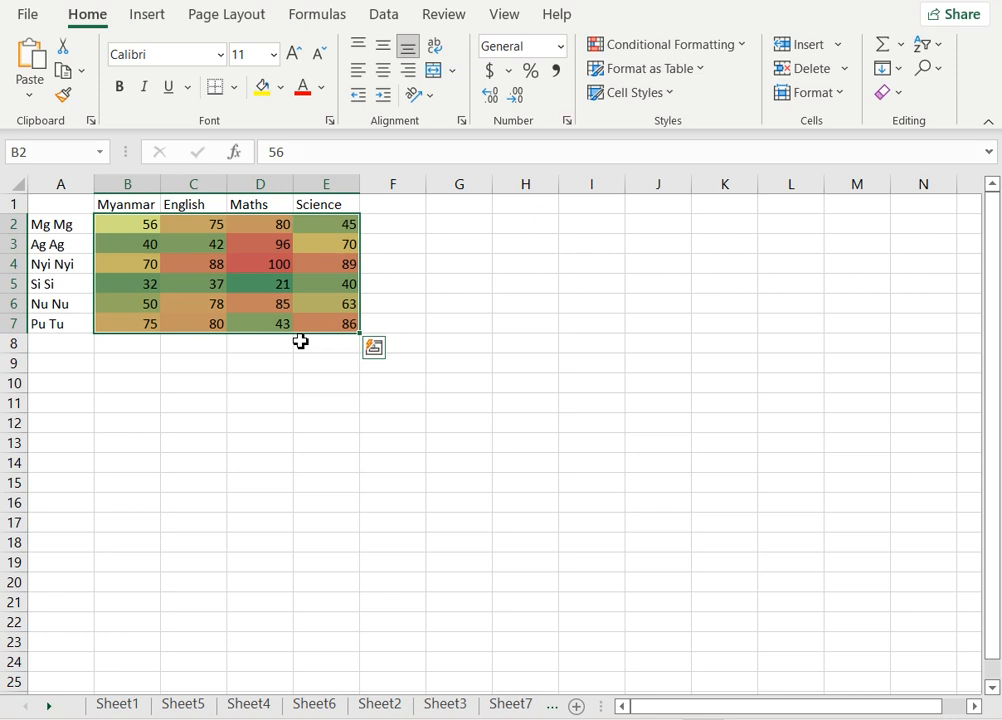
Clear the conditional formatting rules from the entire sheet again.
left_click(660, 58)
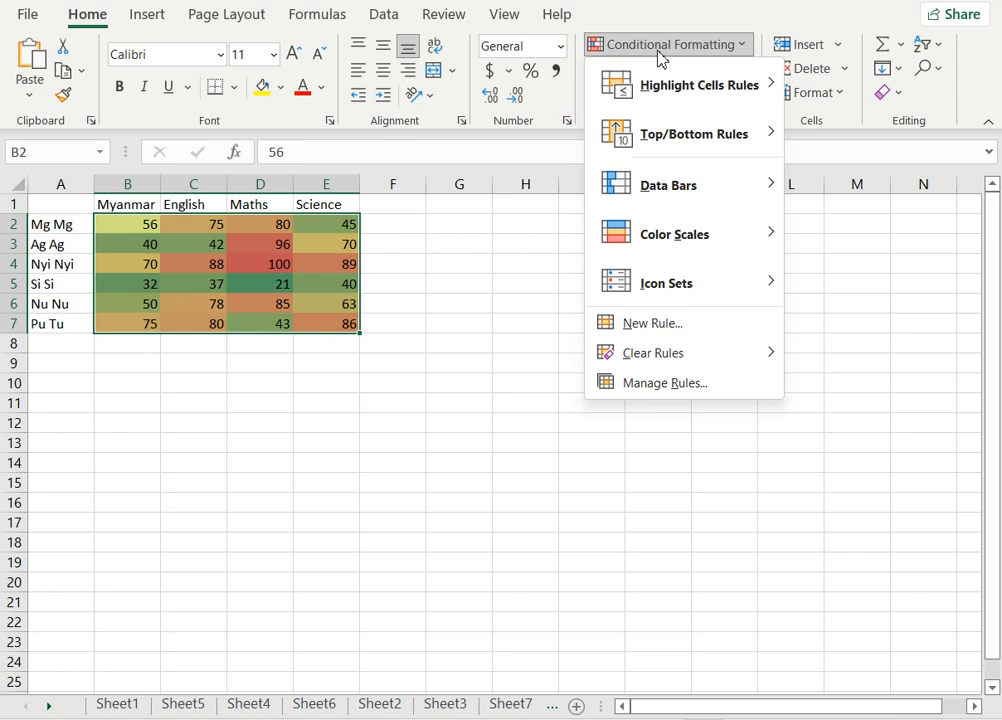
mouse_move(705, 351)
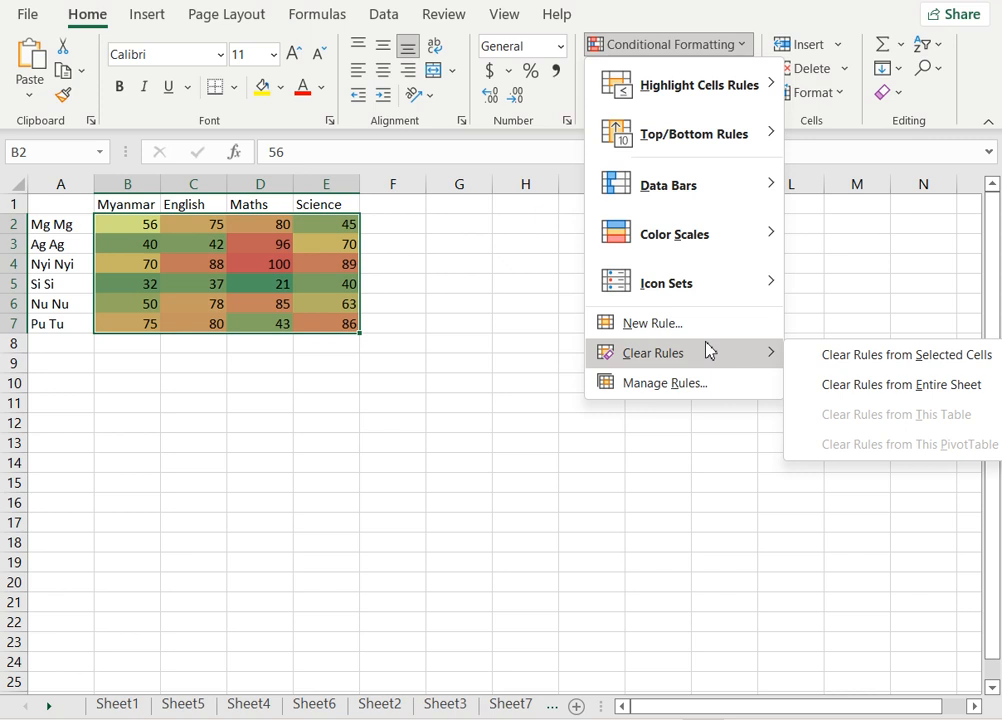
left_click(901, 390)
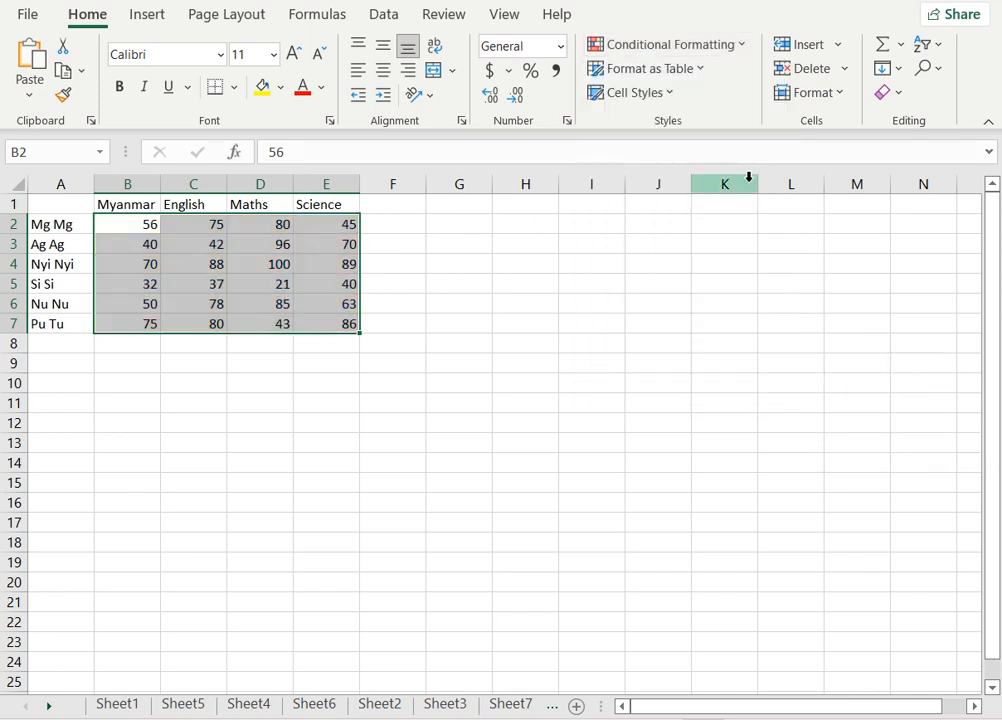
Start a new conditional formatting rule using the Icon Sets format style.
left_click(668, 48)
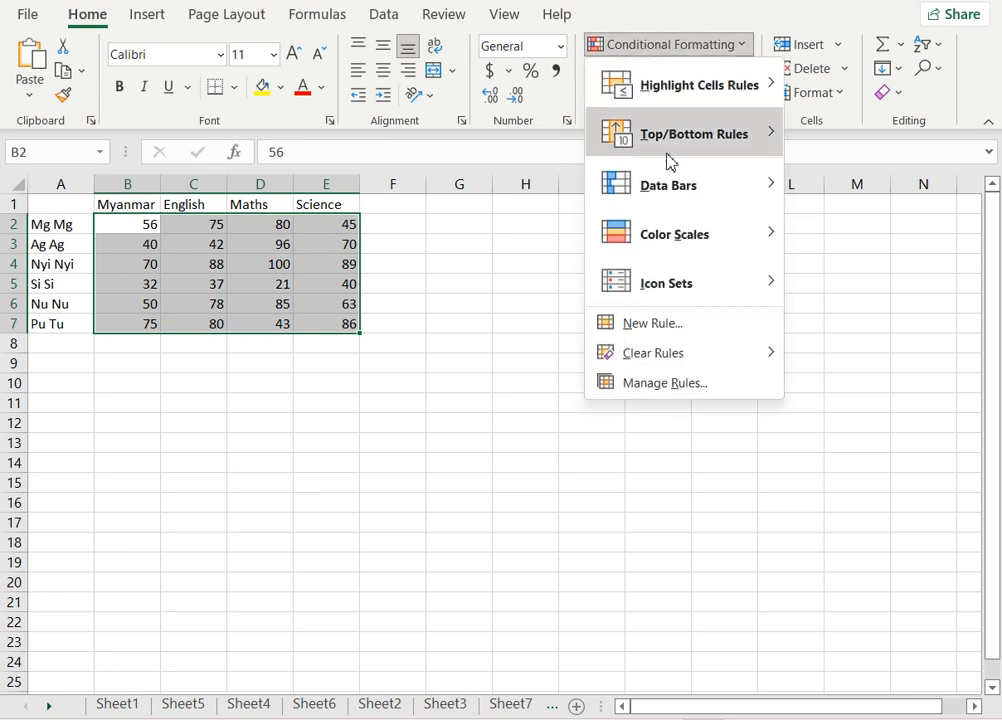
left_click(655, 326)
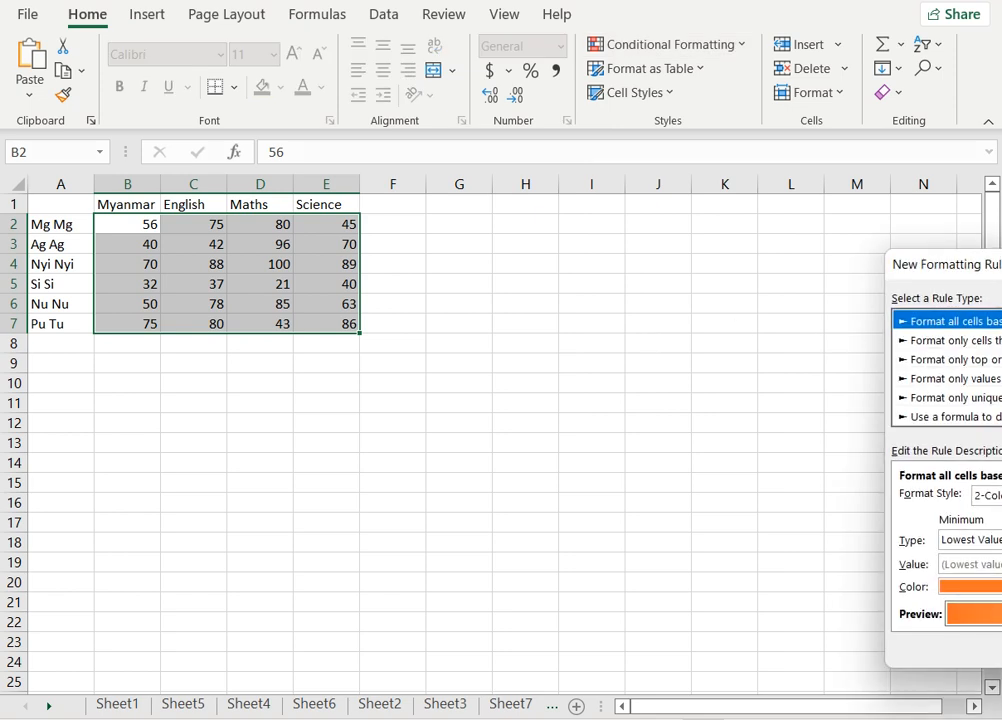
left_click_drag(990, 266, 590, 215)
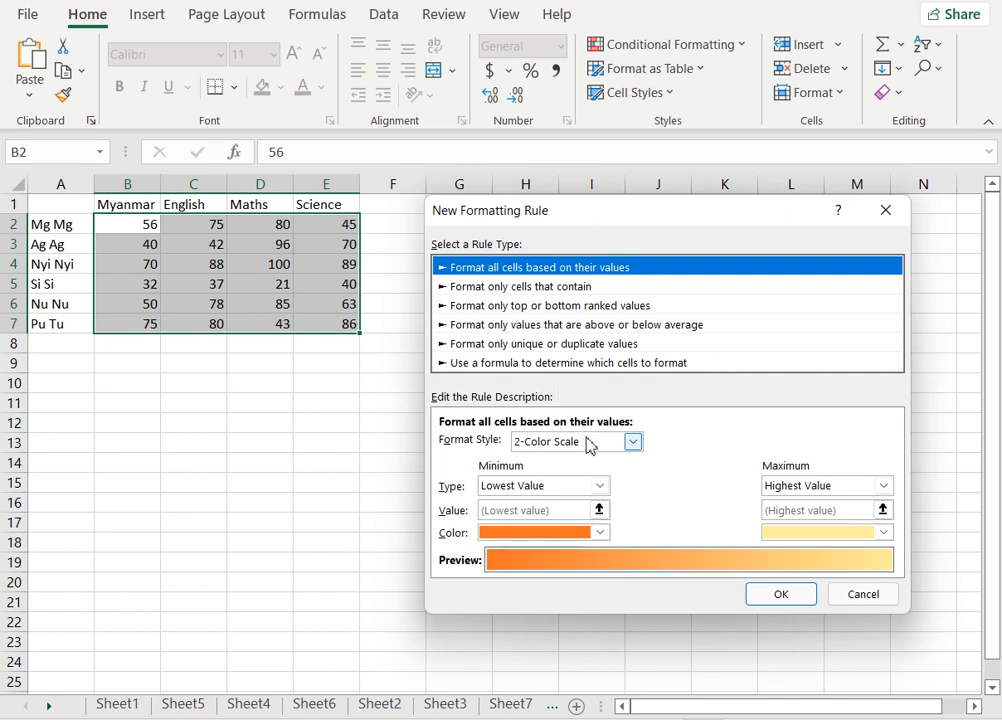
left_click(589, 446)
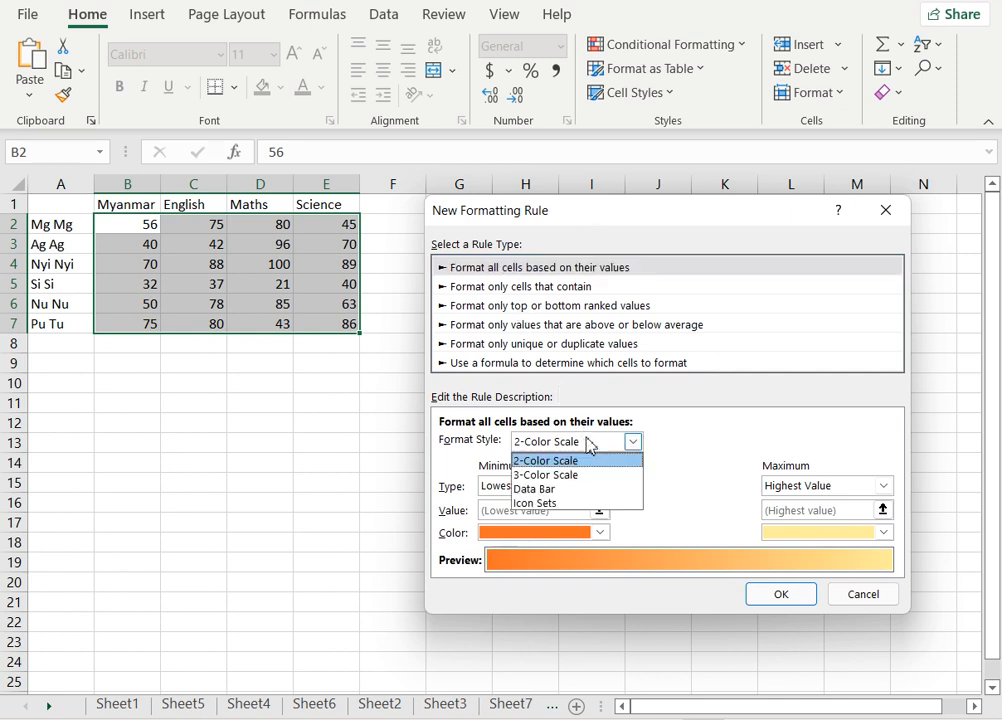
left_click(577, 503)
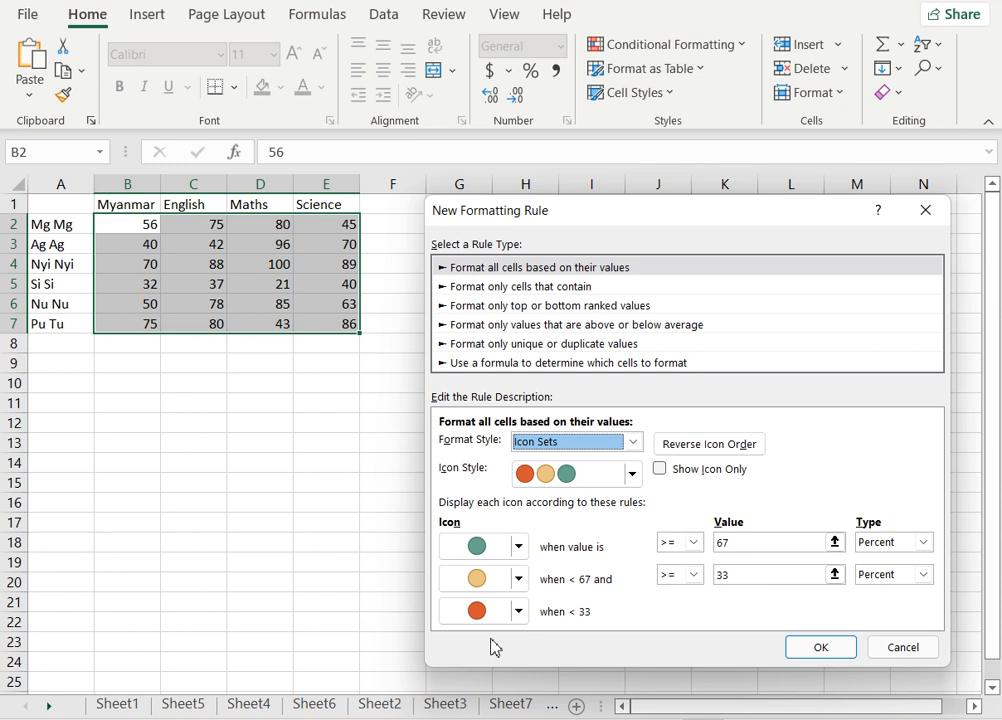
Set the three rule icons to a gold star, a half gold star and a silver star.
left_click(518, 546)
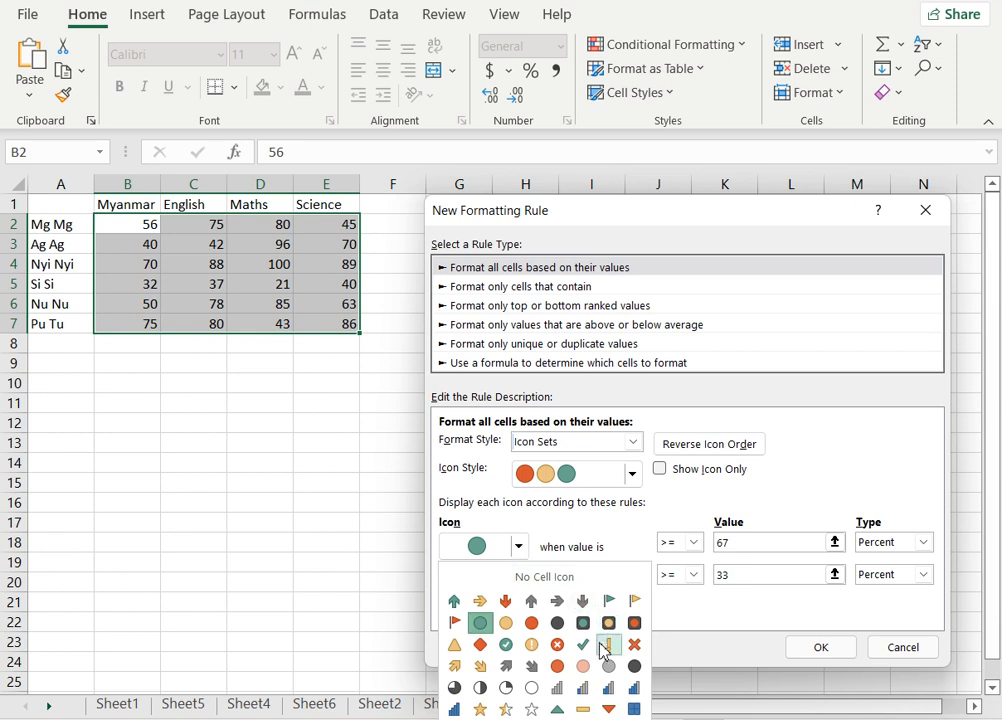
left_click(478, 710)
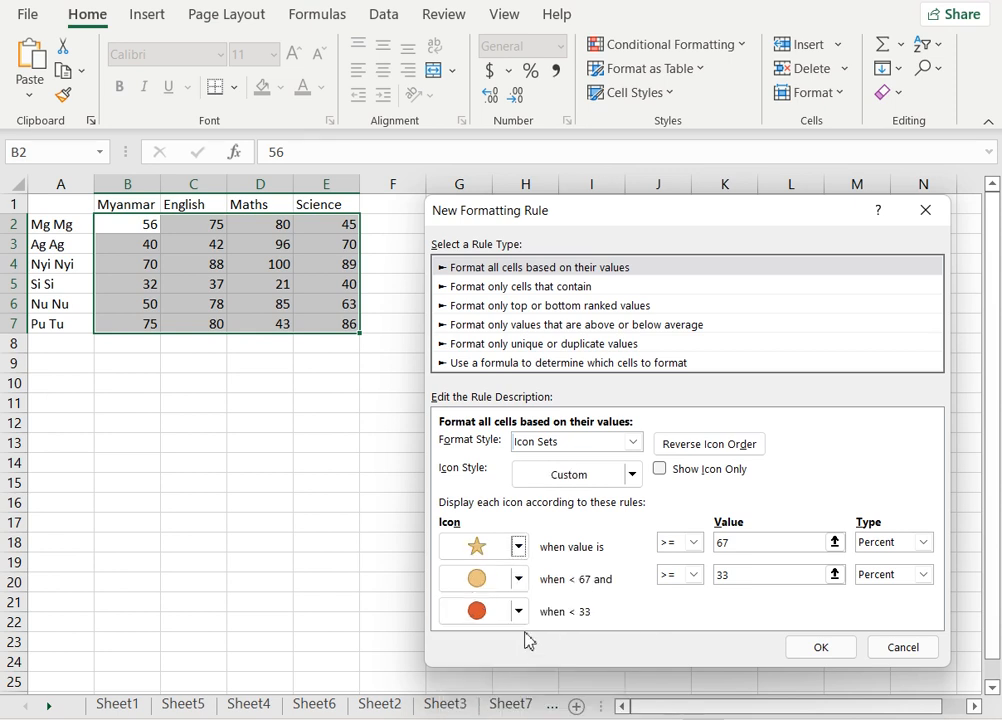
left_click(519, 579)
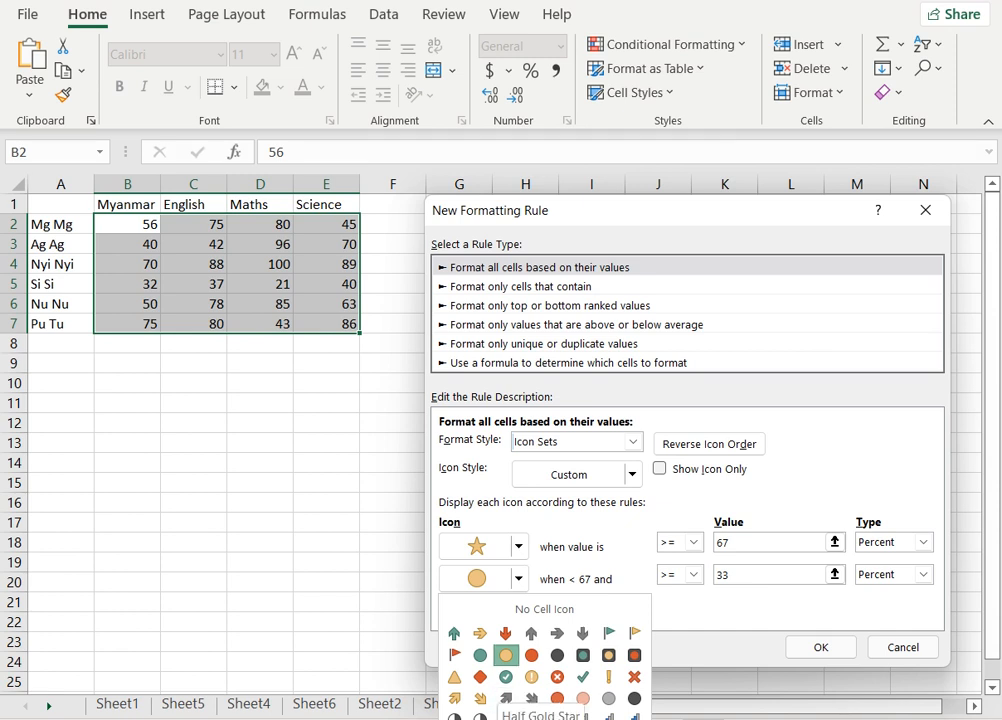
left_click(507, 719)
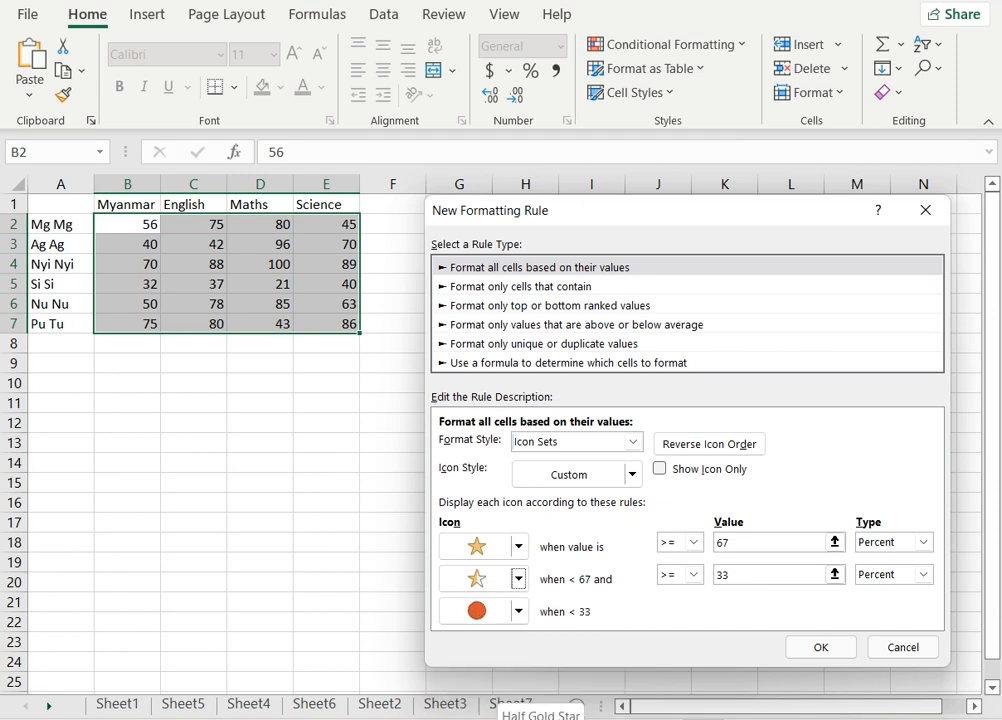
left_click(520, 612)
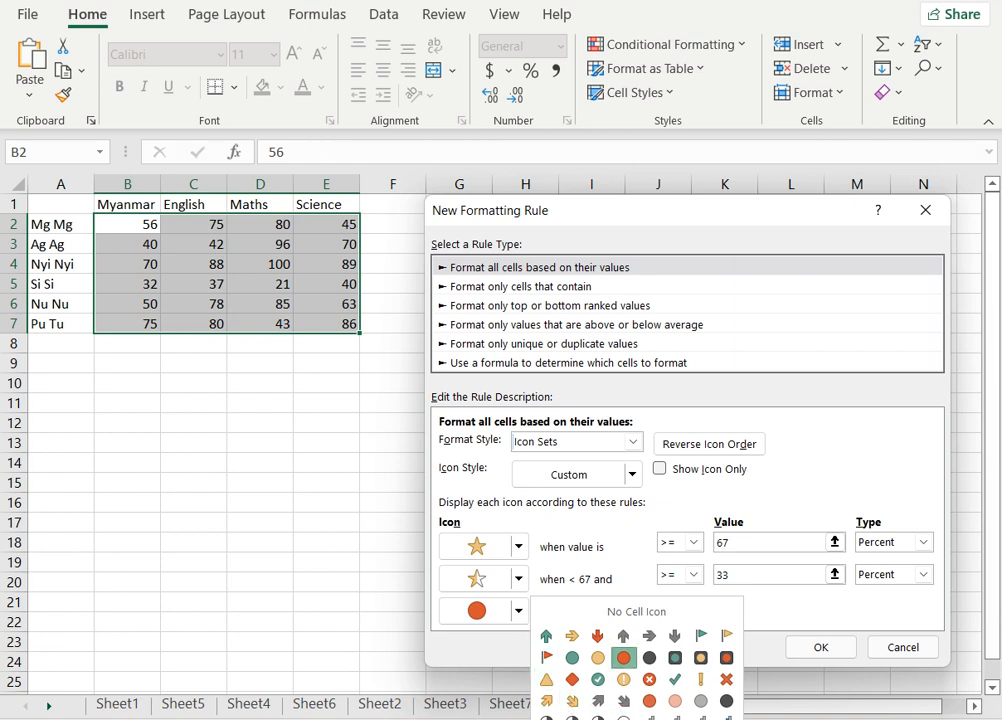
left_click(624, 719)
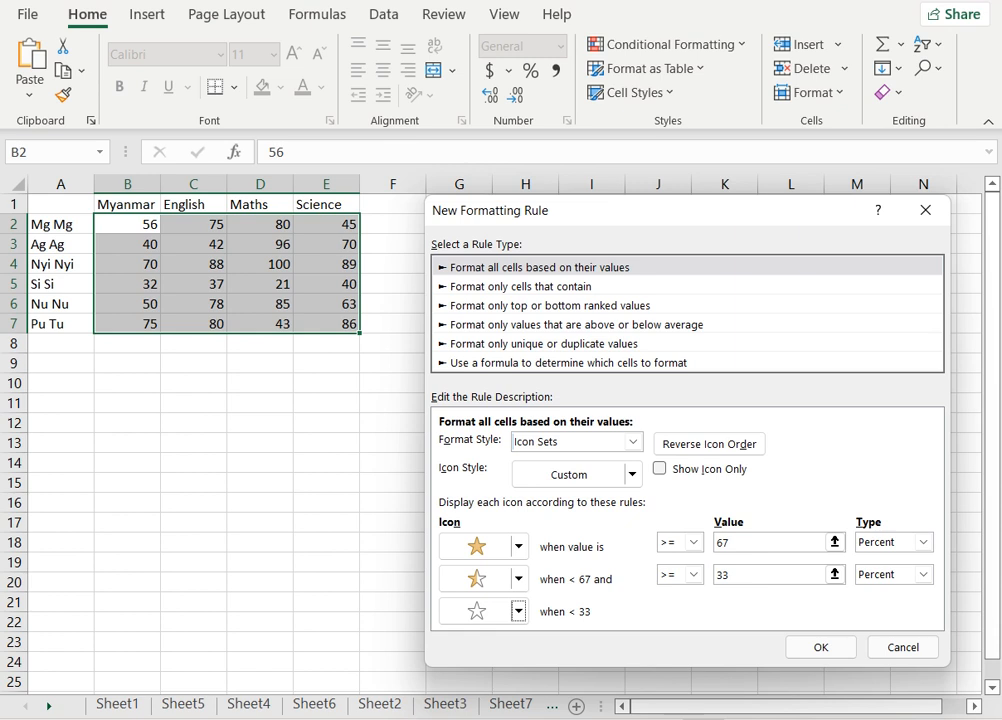
Set the percent thresholds for the top two icons to 75 and 40.
left_click(834, 541)
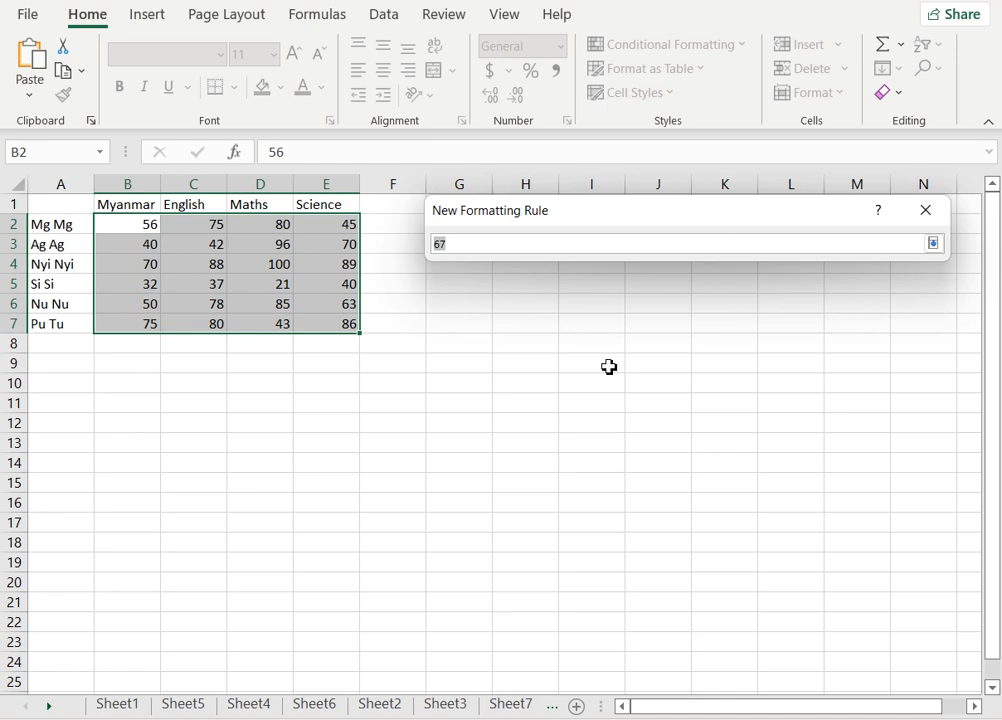
type("75")
left_click(933, 245)
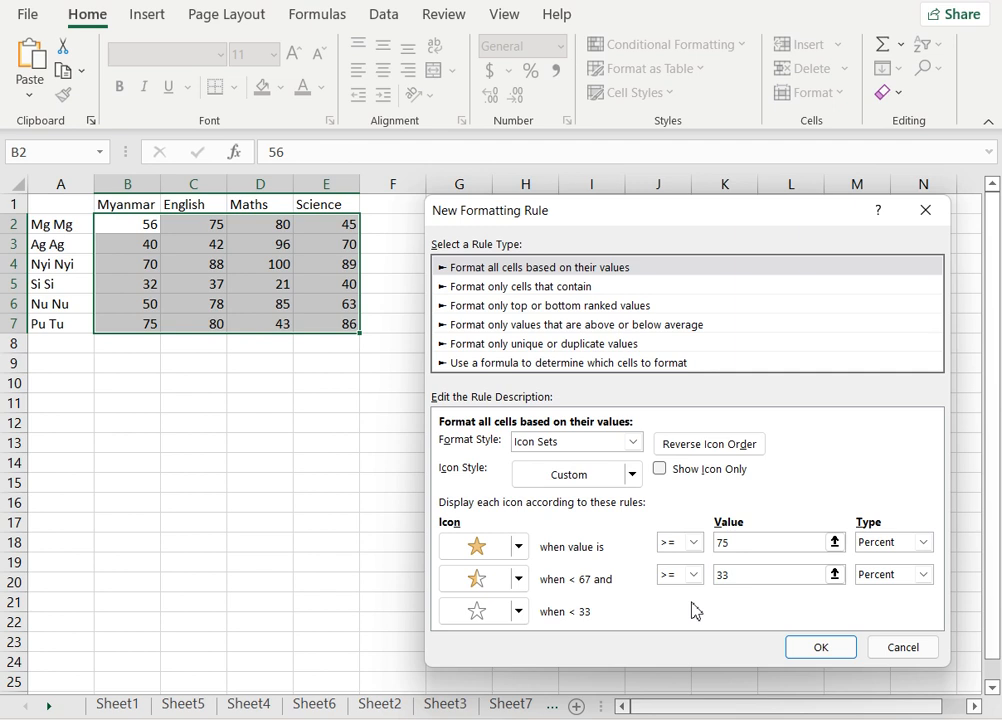
double_click(794, 579)
type("40")
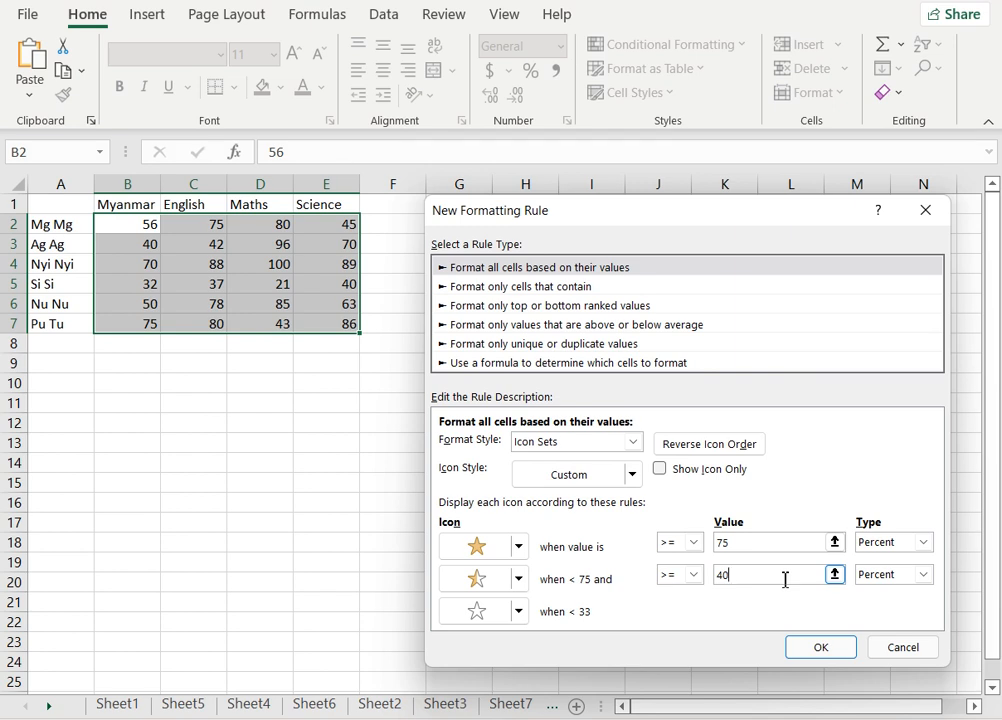
Change both threshold types from Percent to Number.
left_click(924, 542)
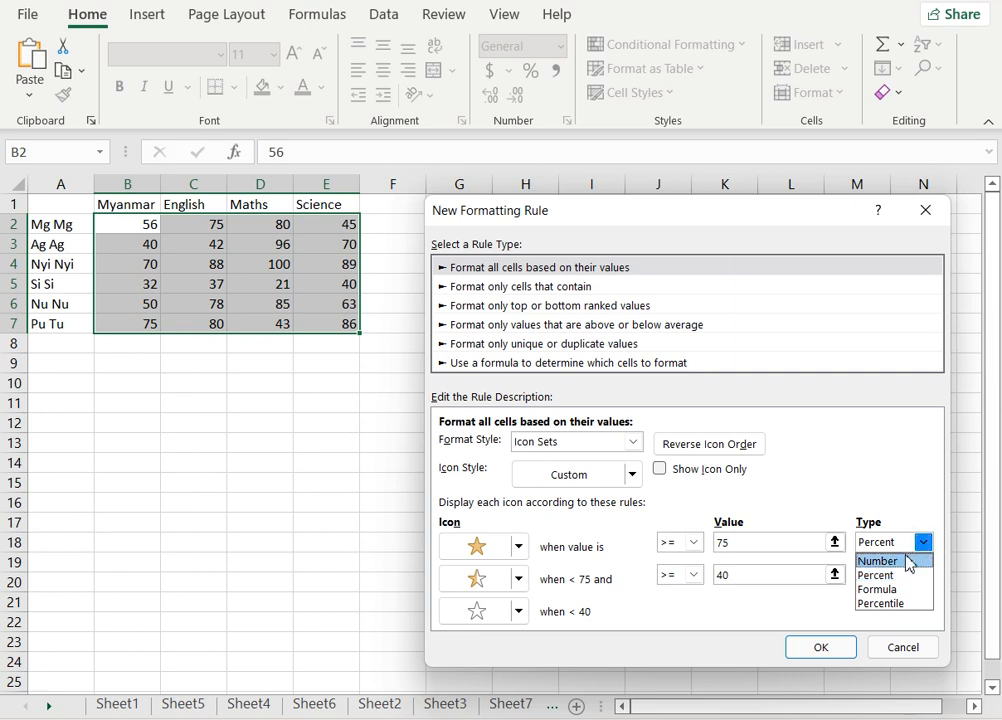
left_click(909, 562)
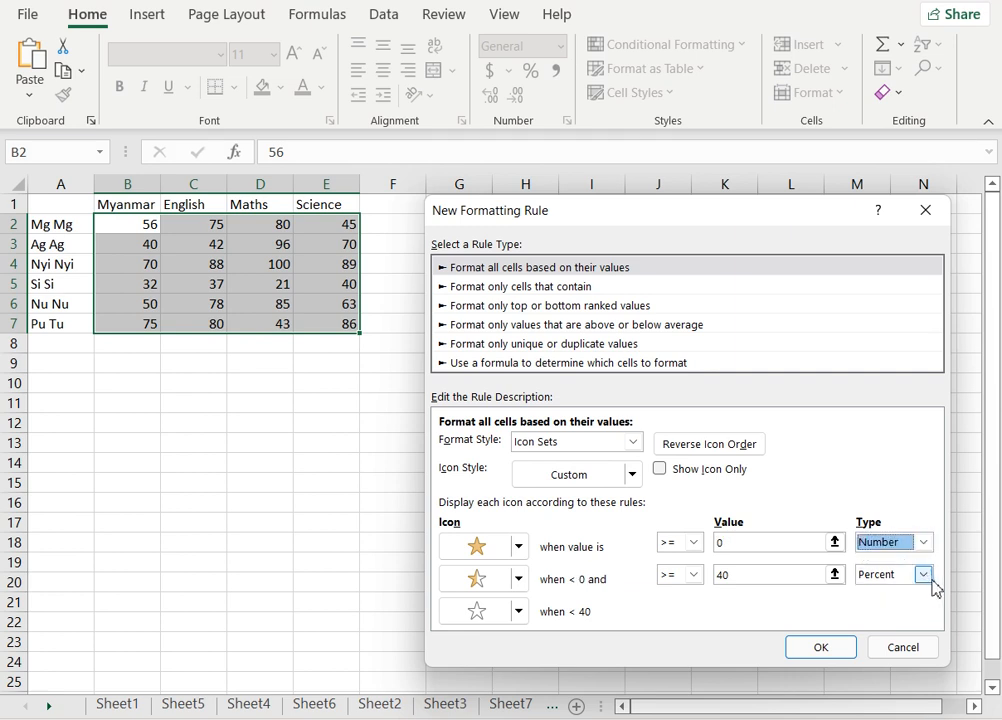
left_click(926, 577)
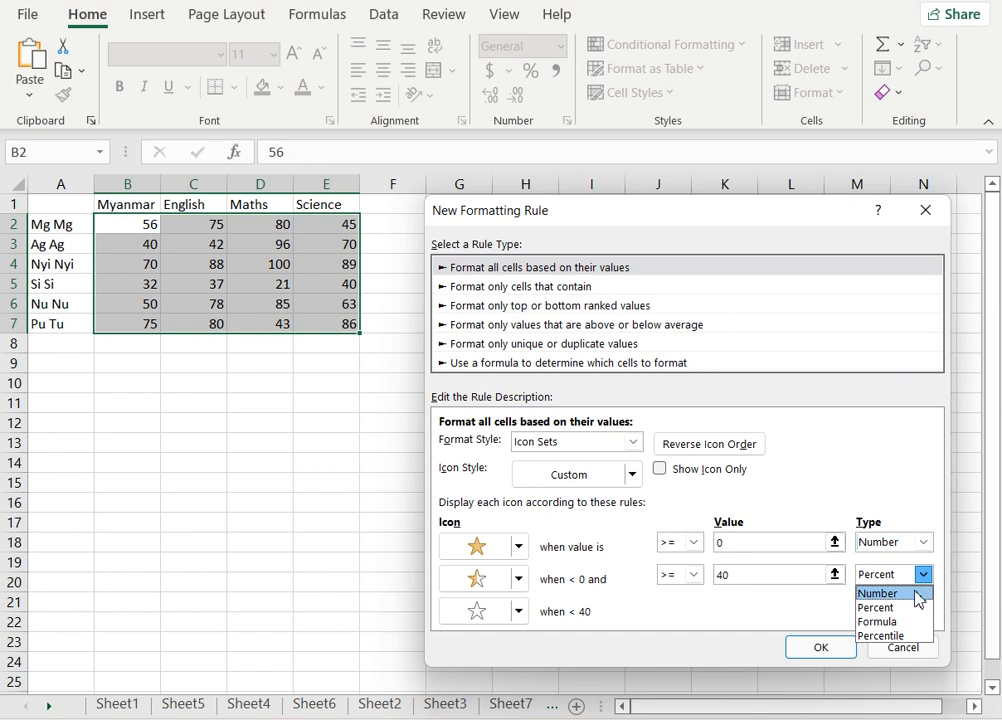
left_click(890, 593)
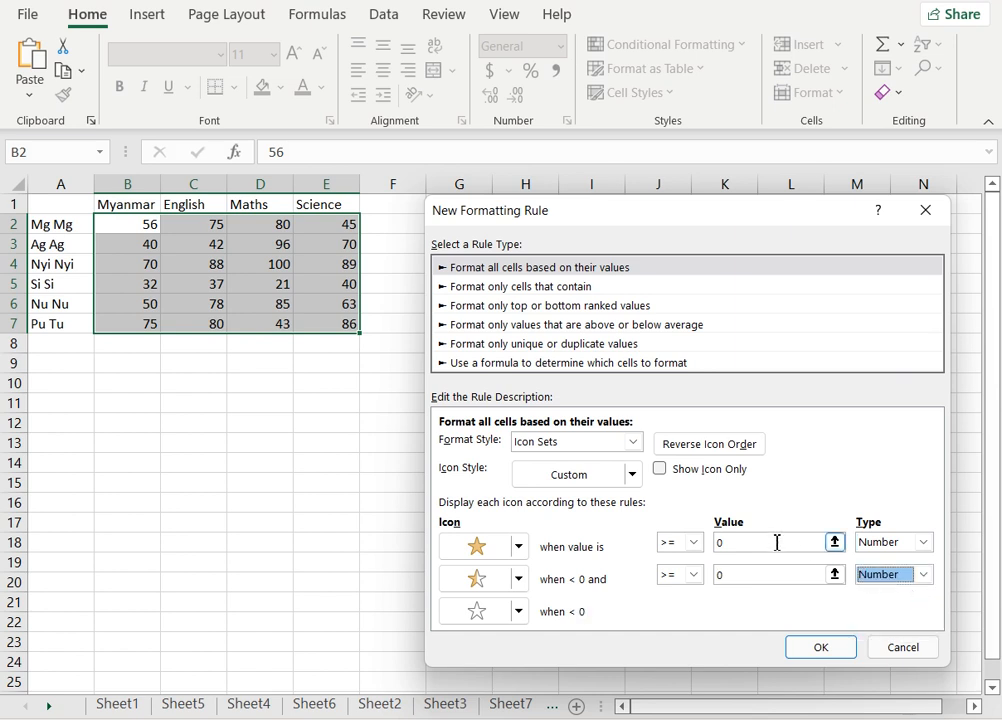
Set the number thresholds to 75 and 40 and apply the new rule.
left_click(745, 542)
type("75")
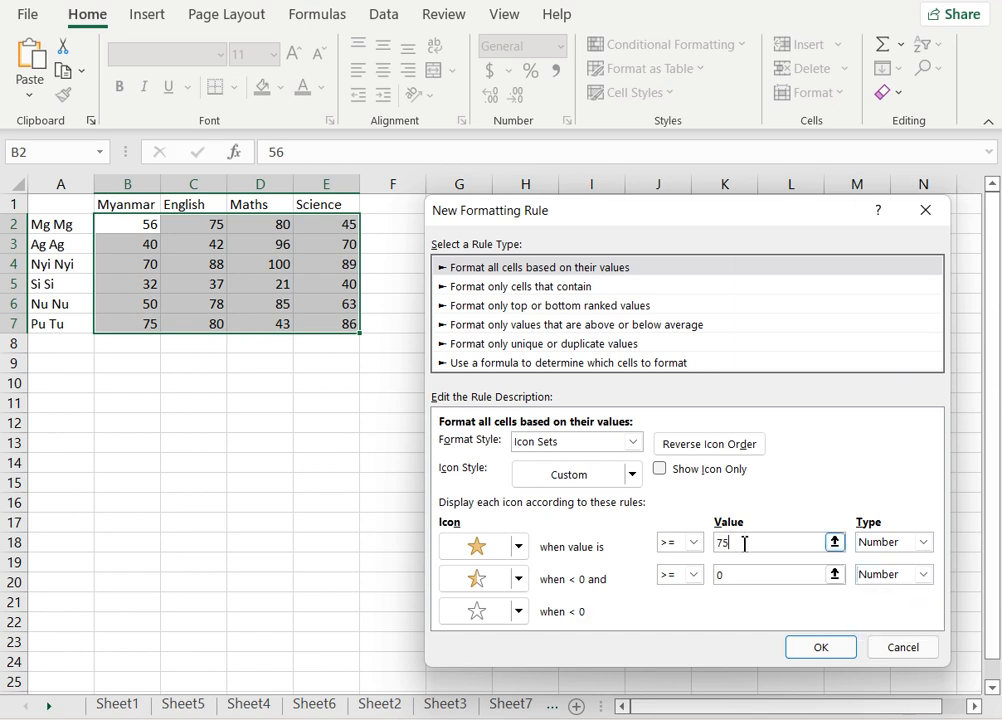
left_click(732, 573)
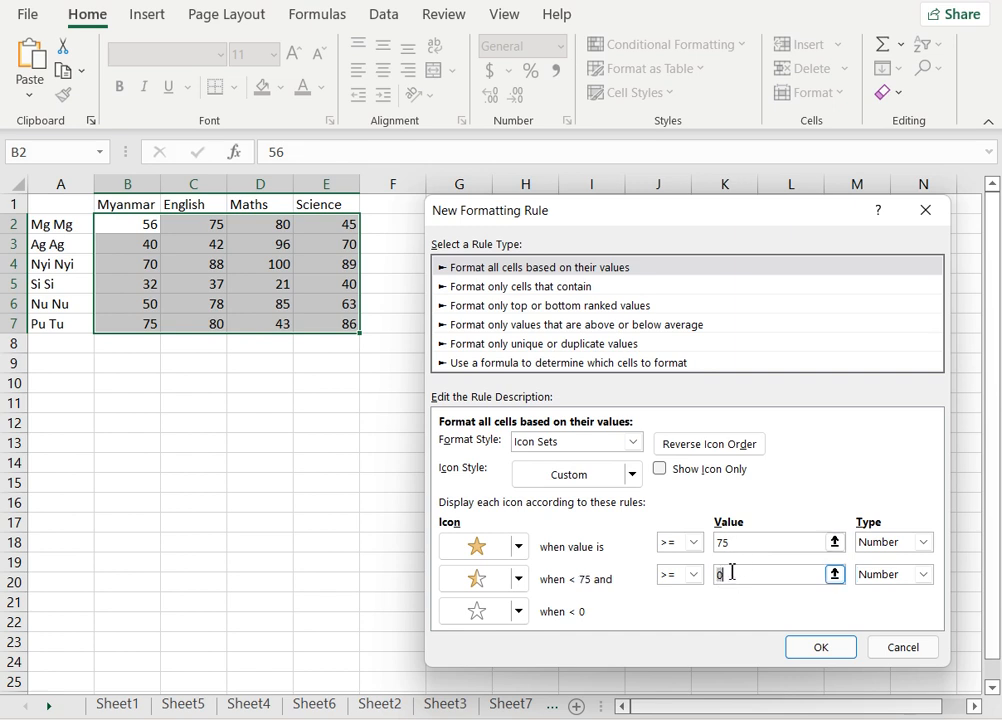
type("40")
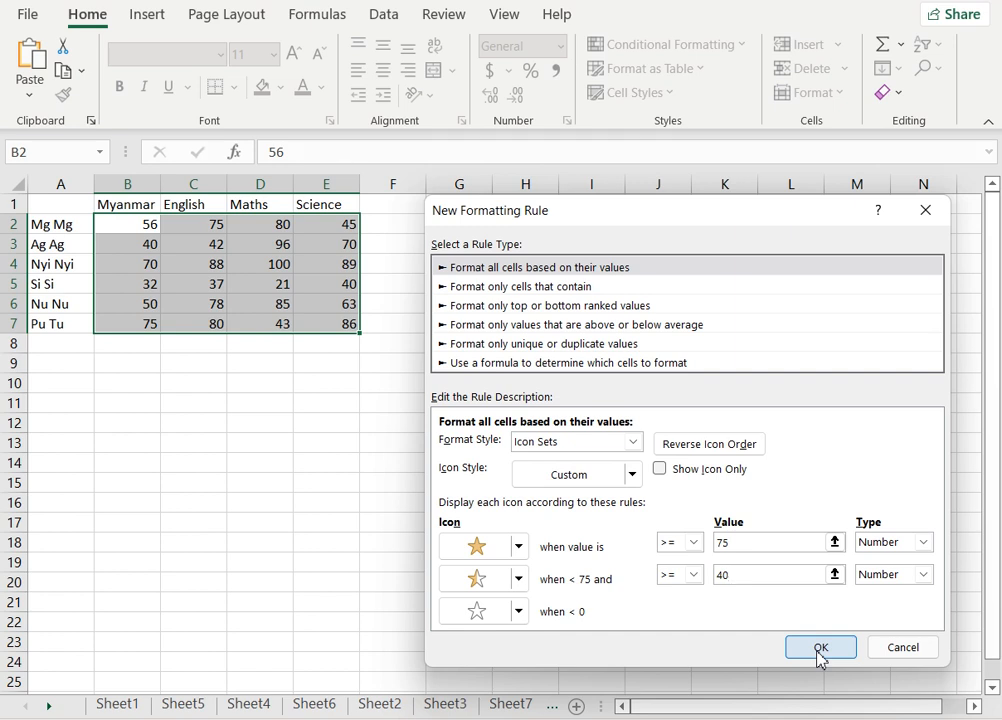
left_click(818, 650)
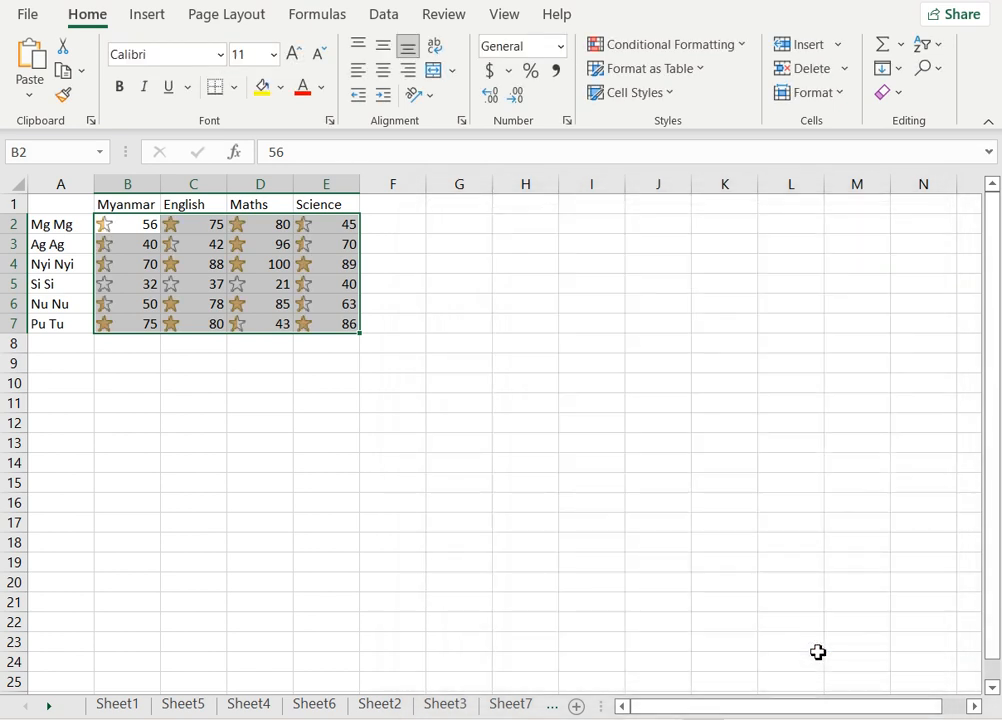
Examine the star icons assigned to individual scores and across whole student rows to compare them with the 75 and 40 thresholds.
left_click(503, 548)
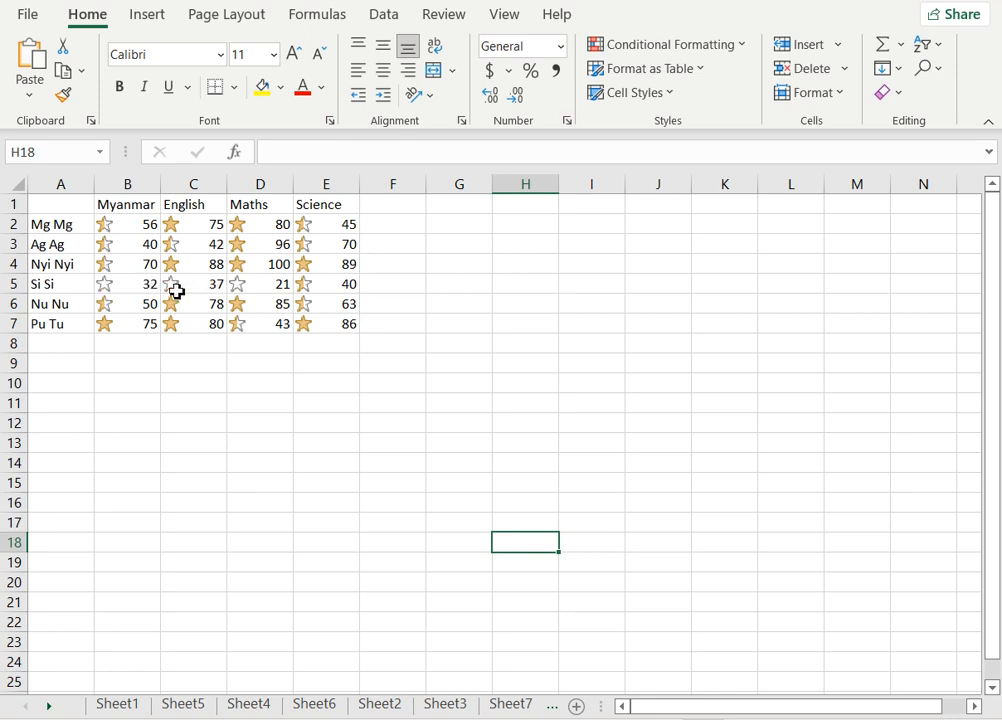
left_click(130, 287)
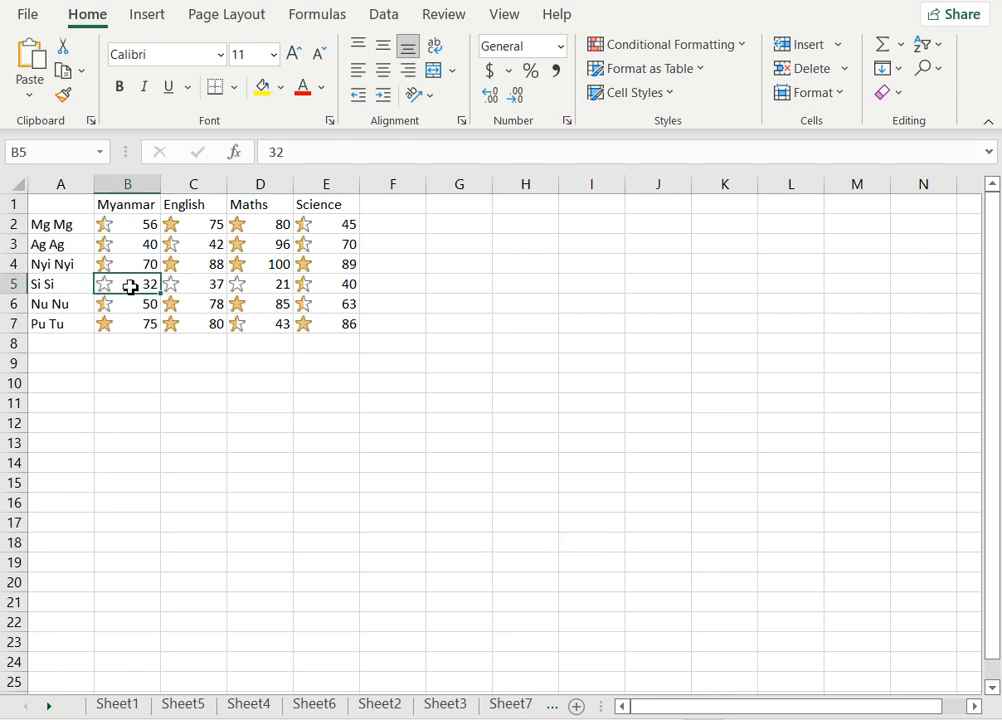
left_click(208, 285)
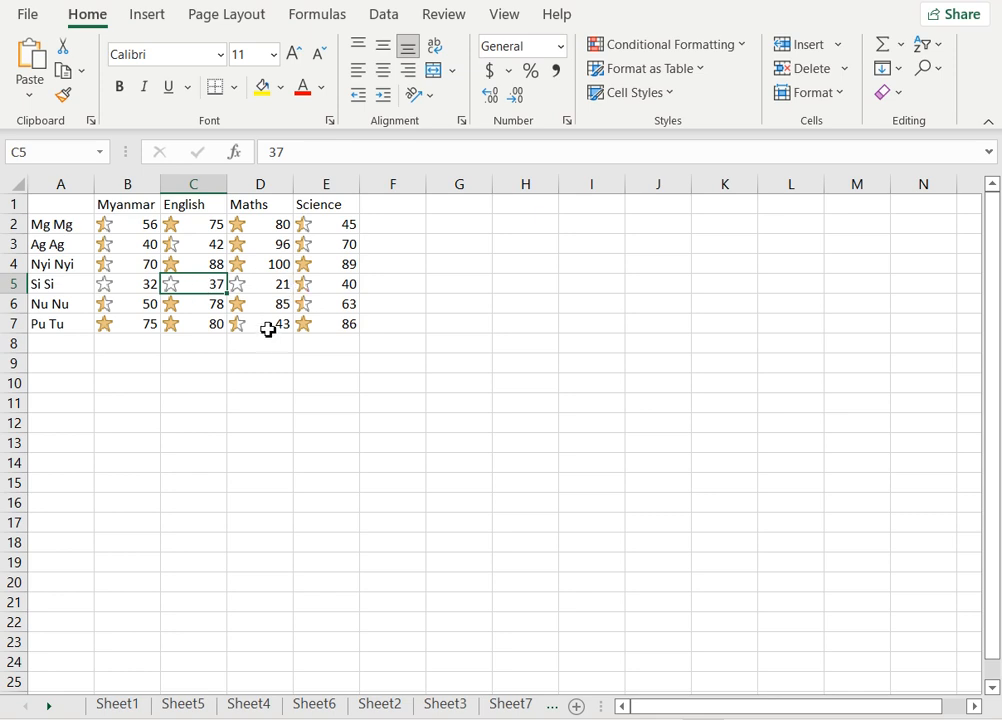
left_click(261, 290)
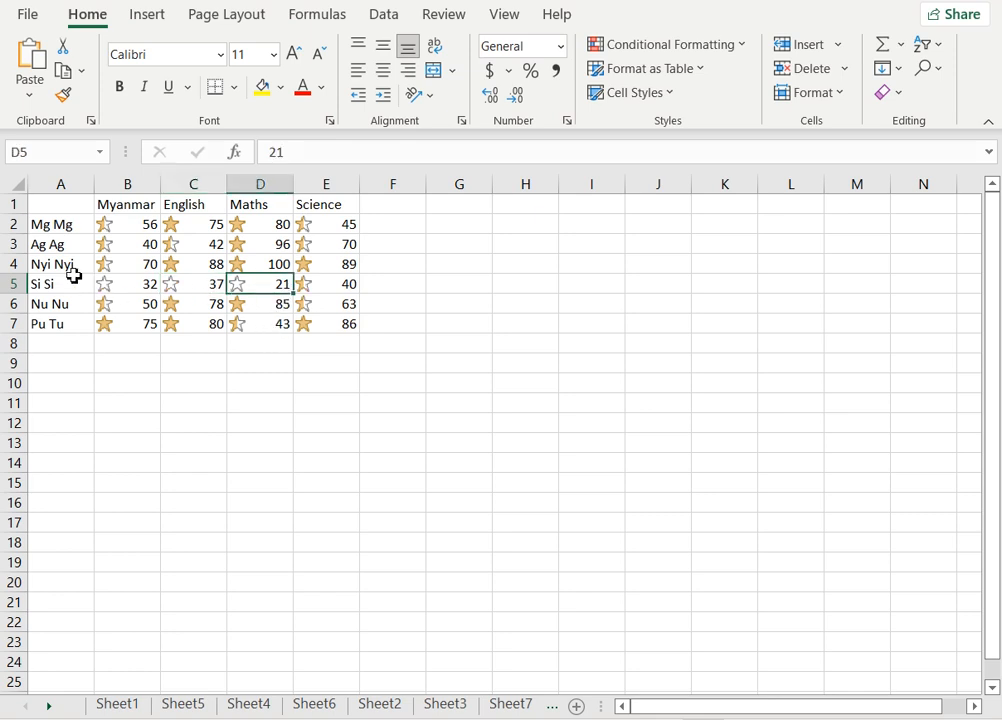
left_click(15, 264)
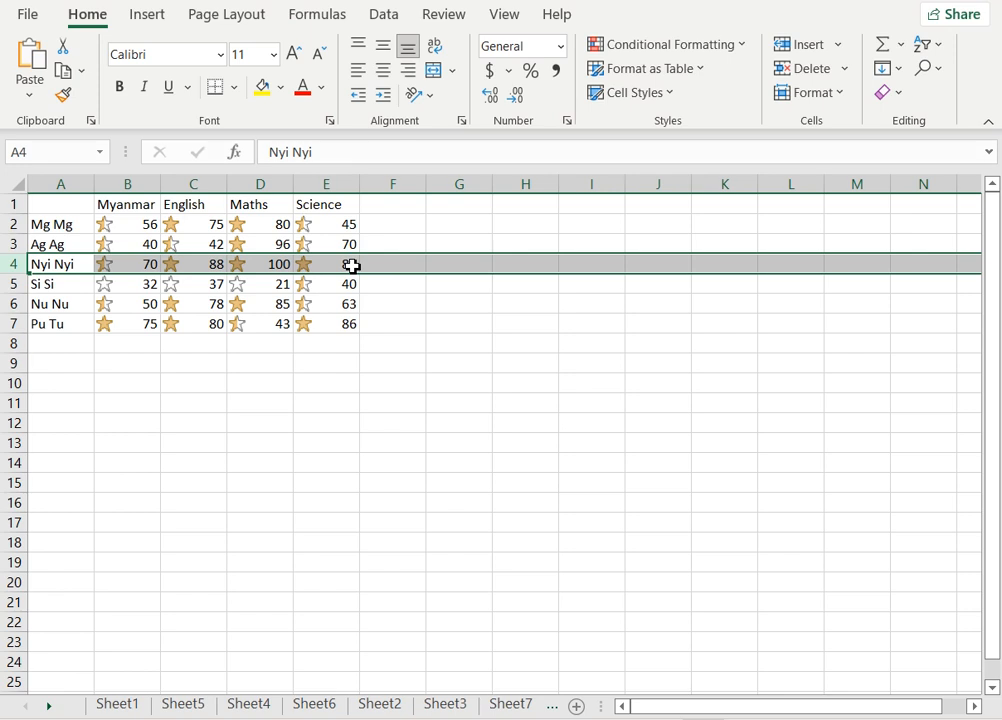
left_click(119, 260)
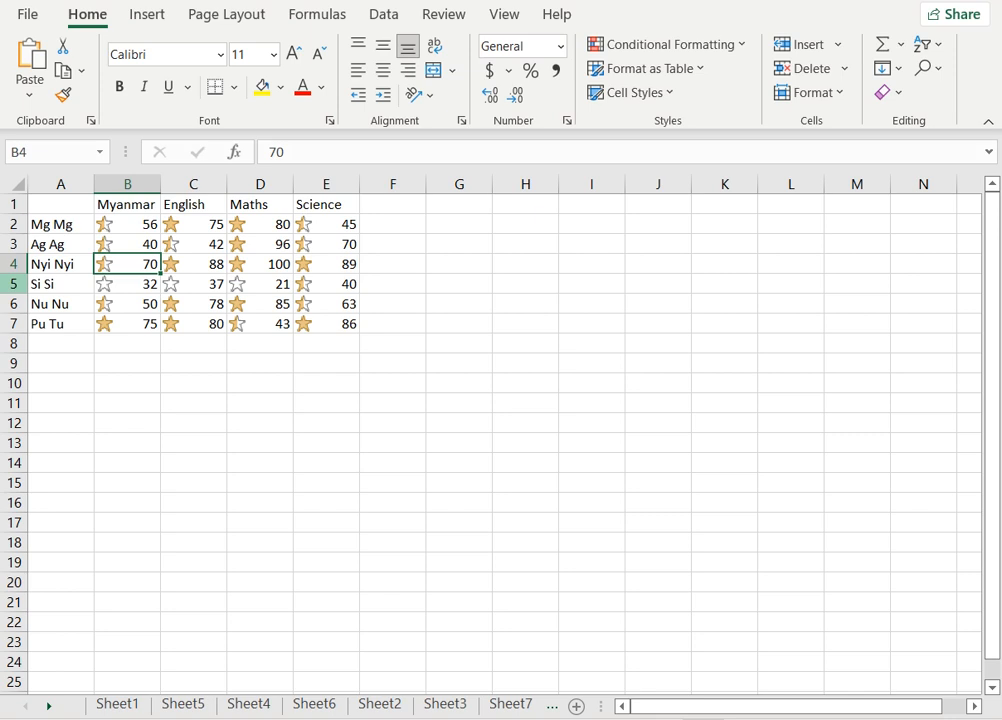
left_click(13, 284)
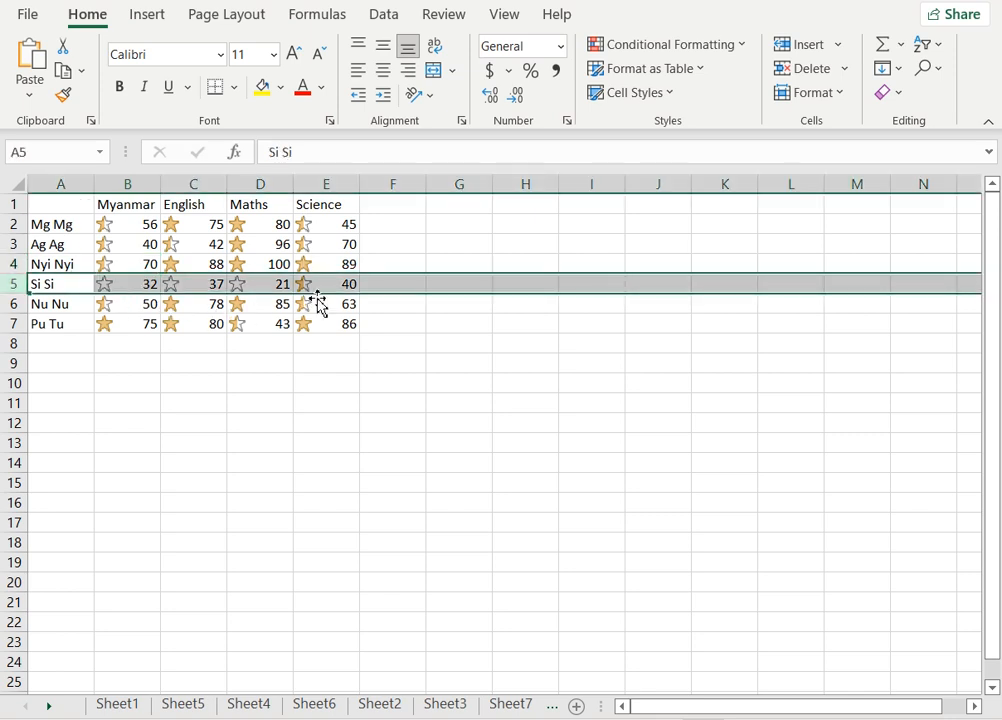